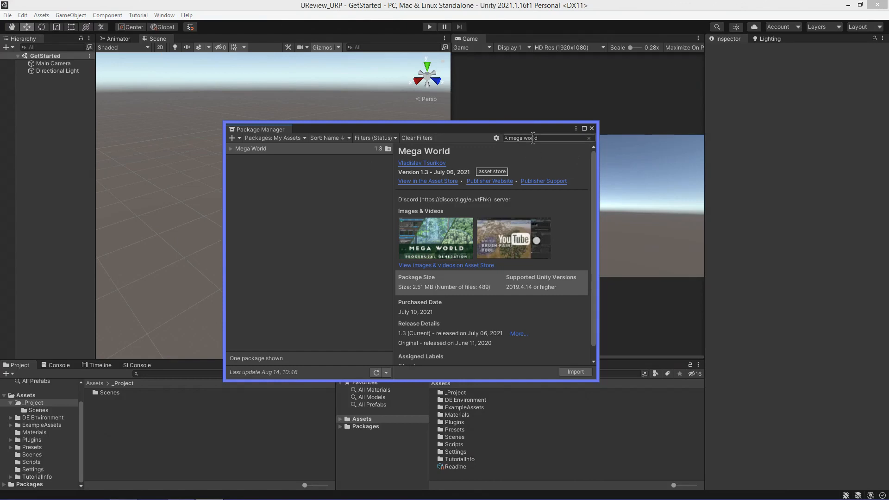
- Import the downloaded Mega World 1.3.0 package with its Package Manager dependencies, and close the Package Manager
{"action": "left_click", "coordinate": [335, 150]}
{"action": "left_click", "coordinate": [231, 149]}
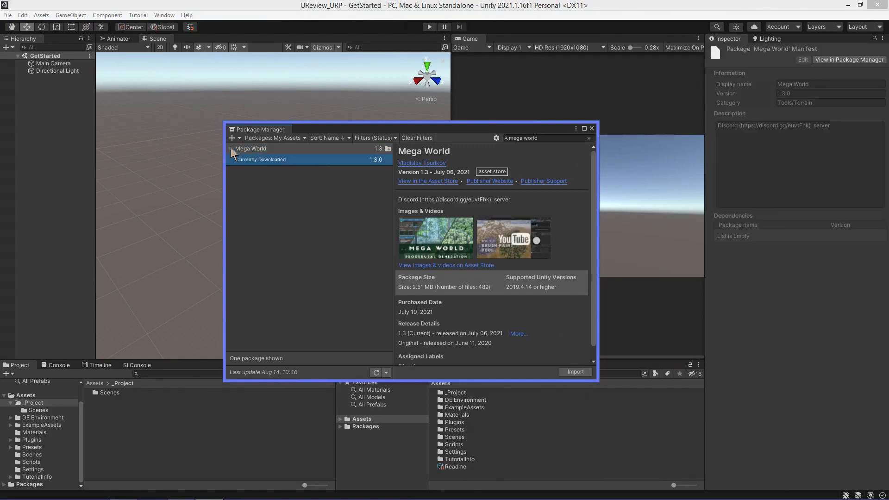
{"action": "left_click", "coordinate": [574, 372]}
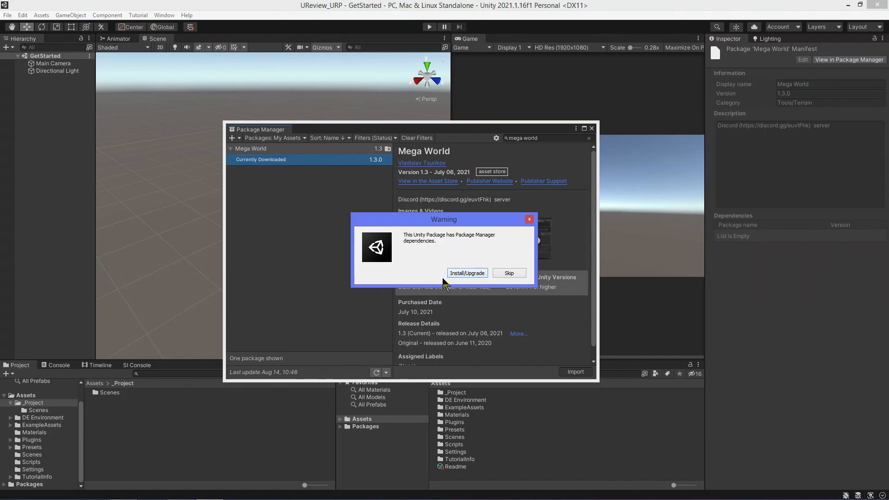
{"action": "left_click", "coordinate": [469, 274]}
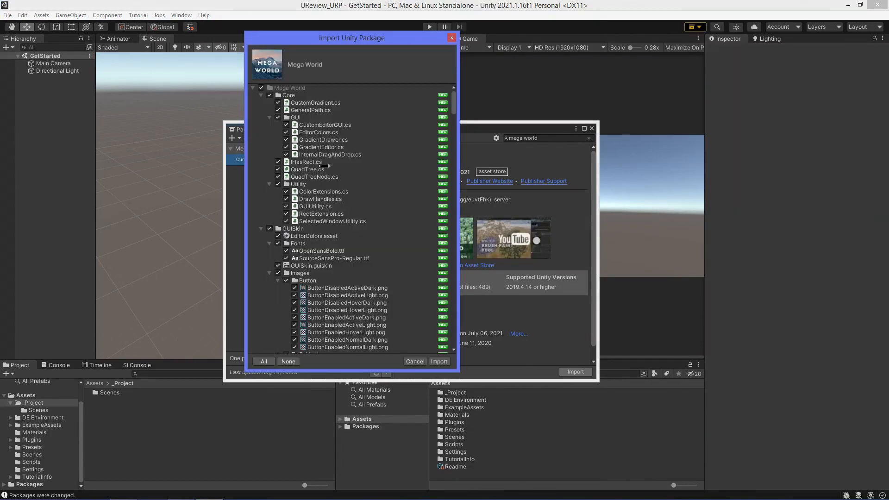
{"action": "key", "text": "Return"}
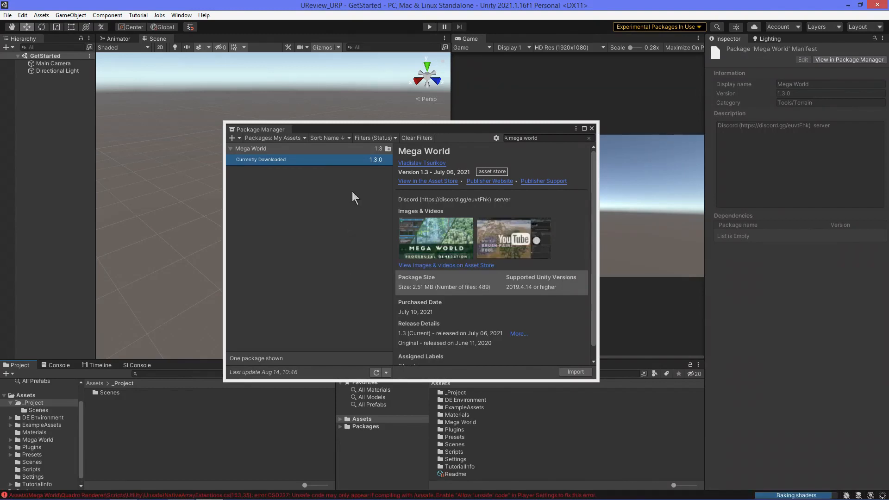
{"action": "left_click", "coordinate": [590, 129]}
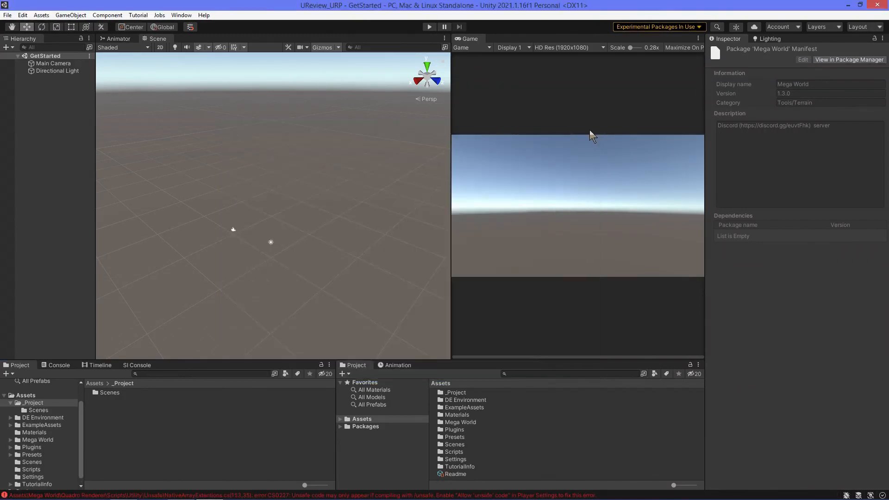
- Examine the compile errors in the Console and read the full text of the first NativeArrayExtentions.cs error
{"action": "left_click", "coordinate": [60, 365]}
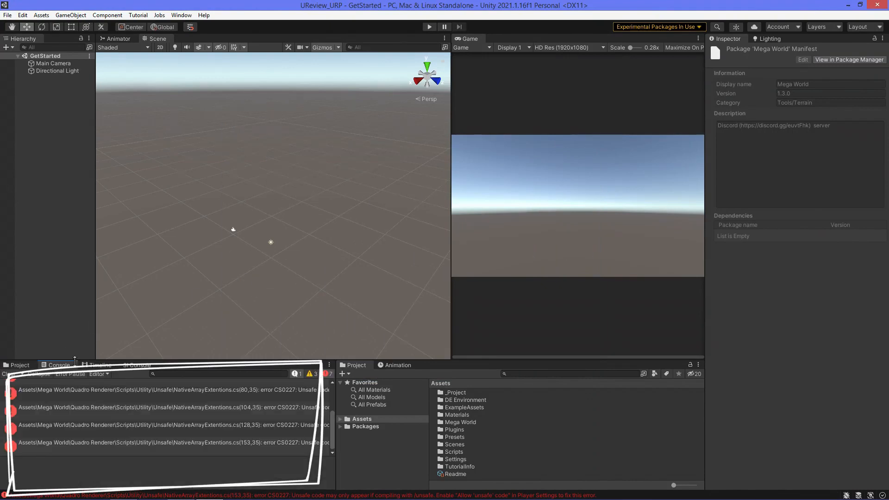
{"action": "scroll", "coordinate": [195, 421], "scroll_direction": "up", "scroll_amount": 3}
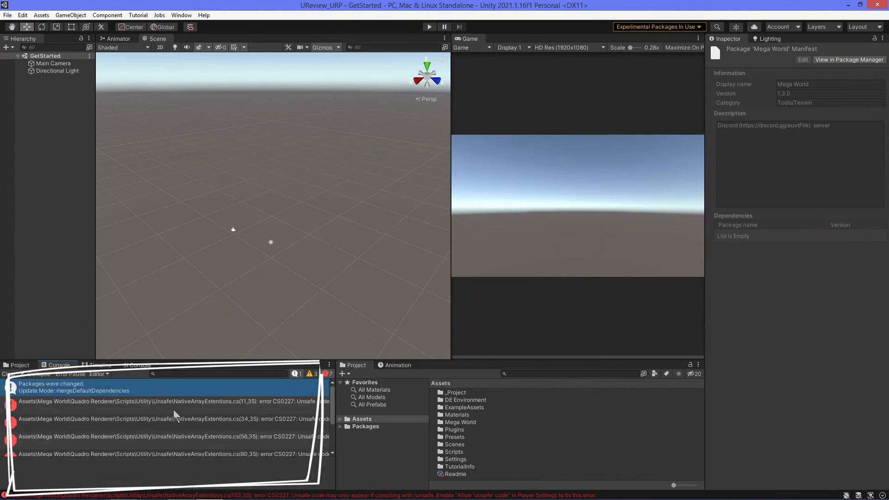
{"action": "scroll", "coordinate": [139, 404], "scroll_direction": "down", "scroll_amount": 2}
{"action": "scroll", "coordinate": [160, 402], "scroll_direction": "up", "scroll_amount": 2}
{"action": "left_click", "coordinate": [218, 406]}
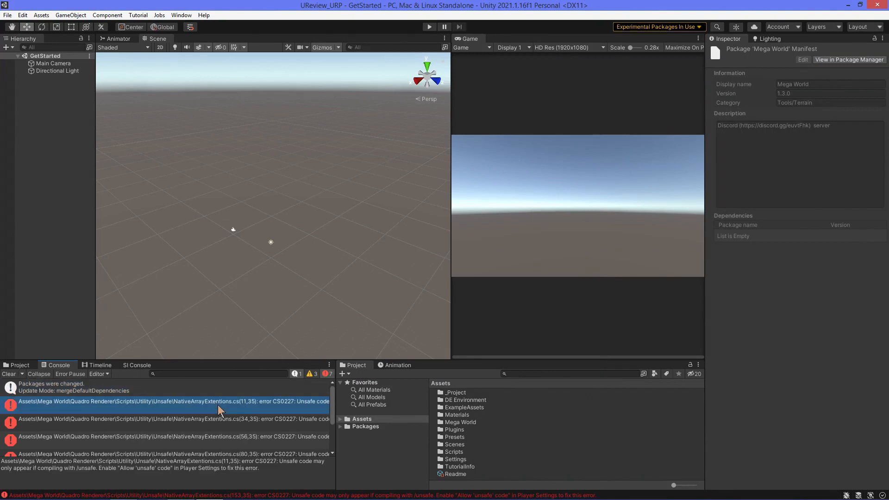
{"action": "left_click_drag", "start_coordinate": [135, 462], "coordinate": [109, 464]}
{"action": "left_click", "coordinate": [113, 468]}
- In the Player project settings, check the Api Compatibility Level options and enable Allow 'unsafe' Code
{"action": "left_click", "coordinate": [22, 15]}
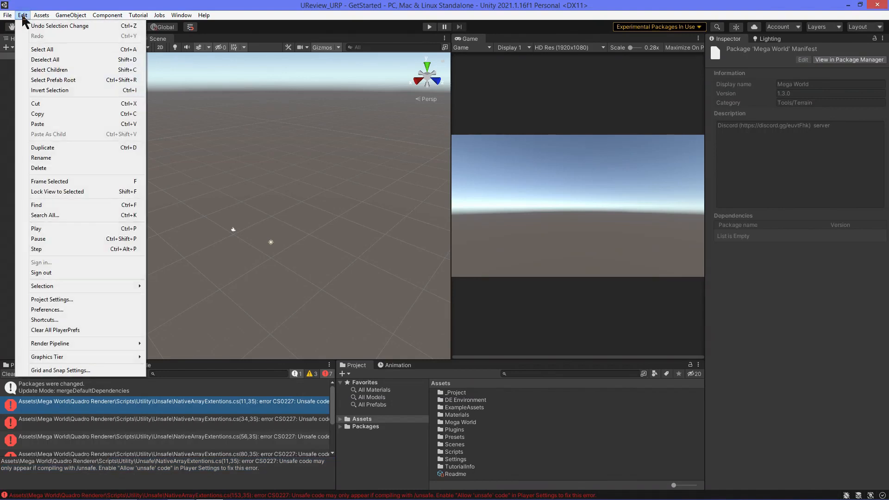
{"action": "left_click", "coordinate": [70, 301]}
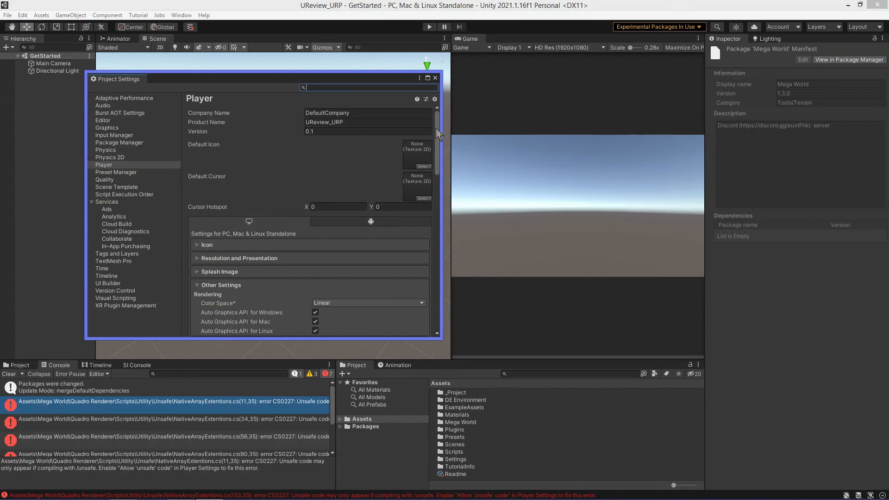
{"action": "left_click_drag", "start_coordinate": [436, 127], "coordinate": [427, 232]}
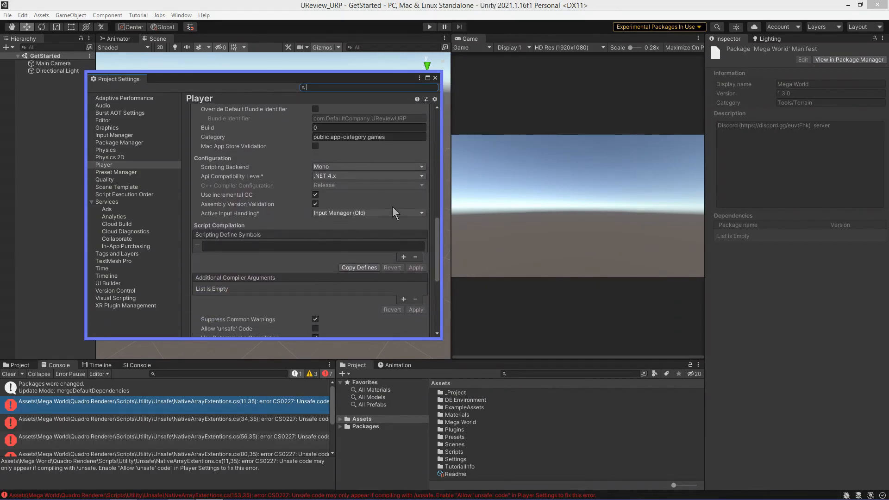
{"action": "left_click", "coordinate": [333, 176]}
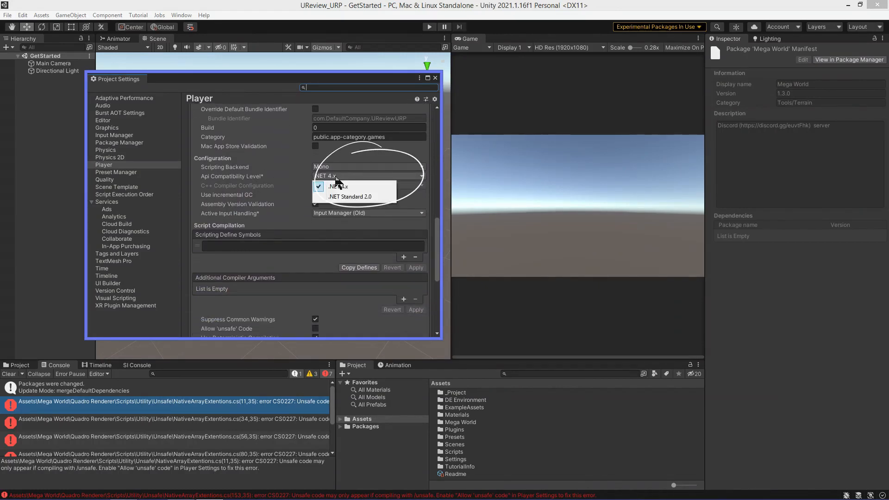
{"action": "left_click", "coordinate": [436, 225]}
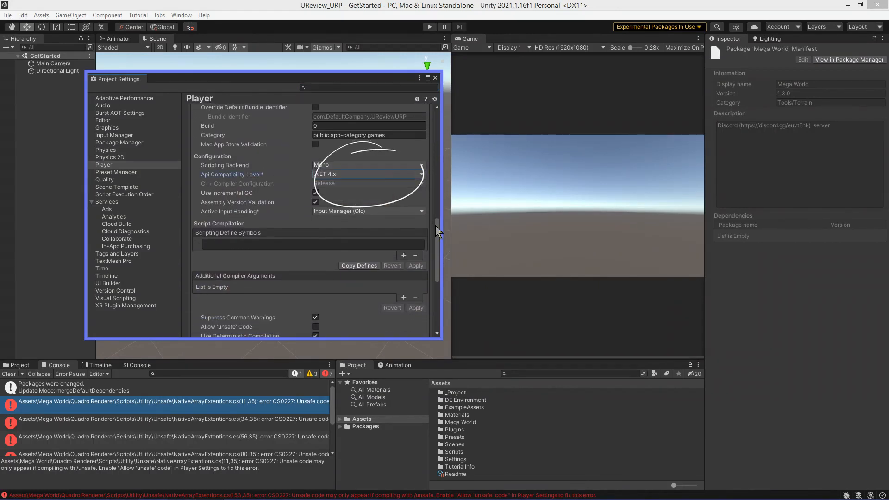
{"action": "left_click_drag", "start_coordinate": [435, 226], "coordinate": [432, 258]}
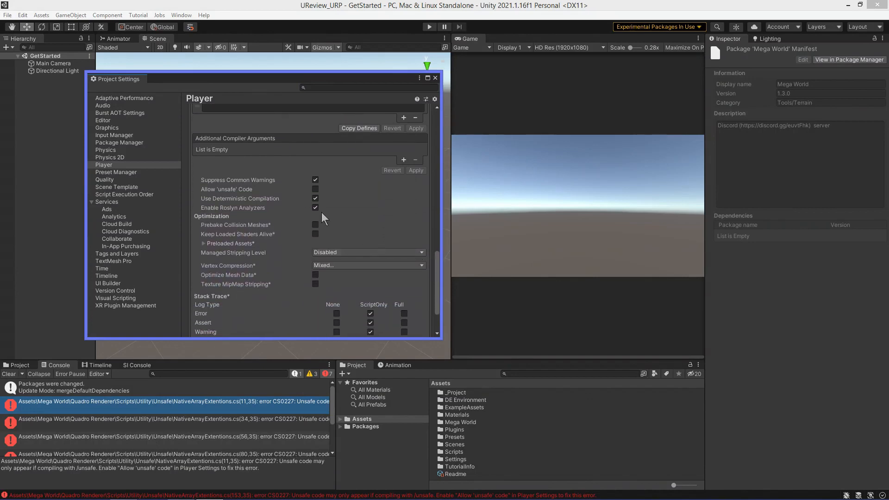
{"action": "left_click", "coordinate": [315, 189]}
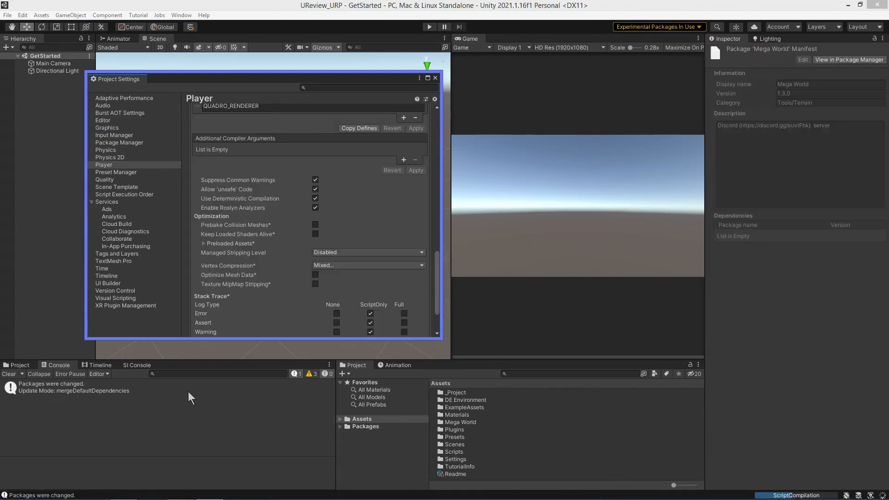
{"action": "left_click", "coordinate": [435, 78]}
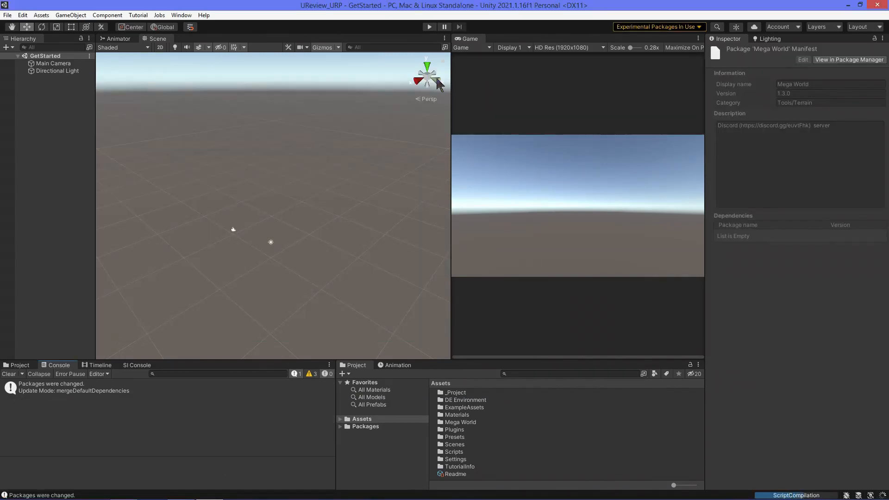
- Create a 3D Terrain object in the GetStarted scene
{"action": "right_click", "coordinate": [47, 86]}
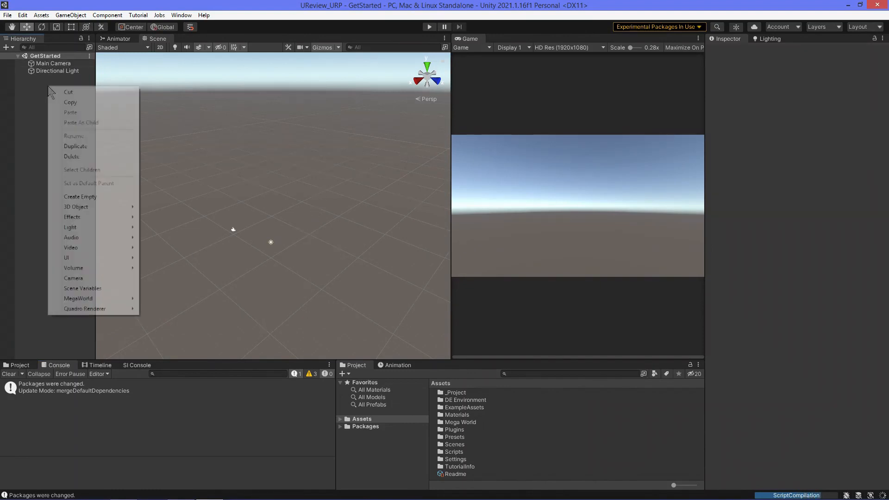
{"action": "mouse_move", "coordinate": [112, 211]}
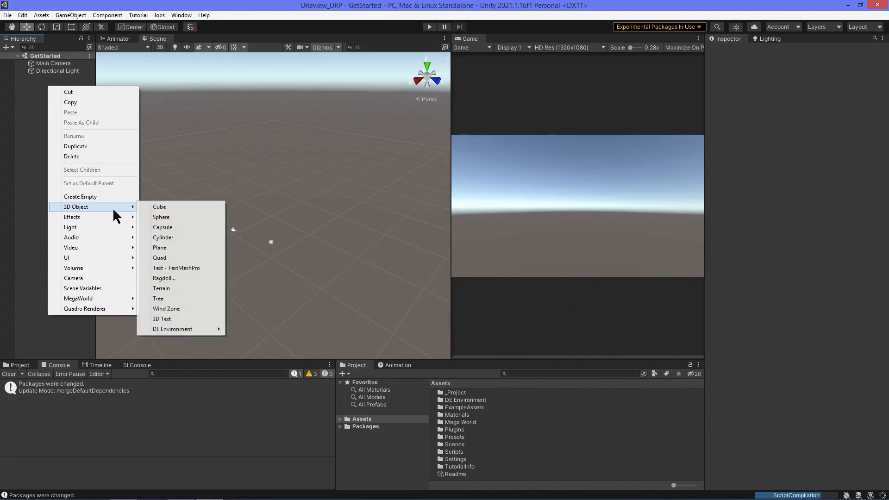
{"action": "left_click", "coordinate": [175, 288]}
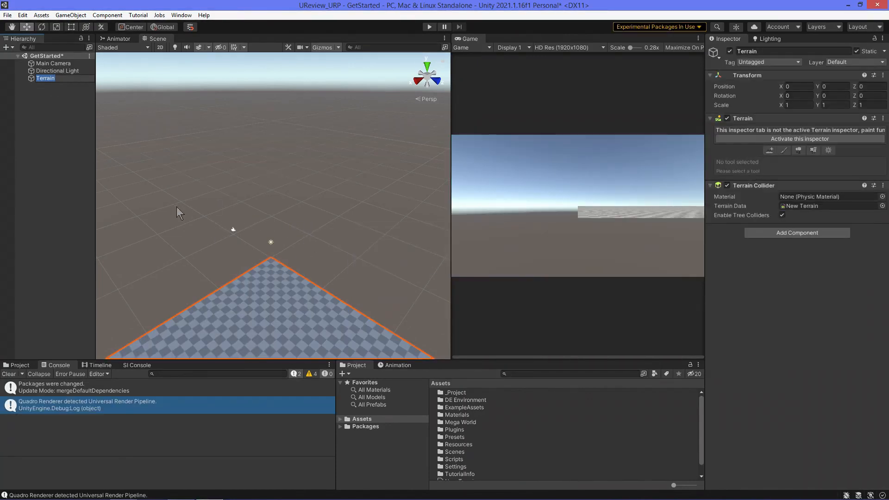
- Move the terrain in the horizontal plane to about X -521, Z -542 so that it surrounds the main camera
{"action": "left_click", "coordinate": [83, 27]}
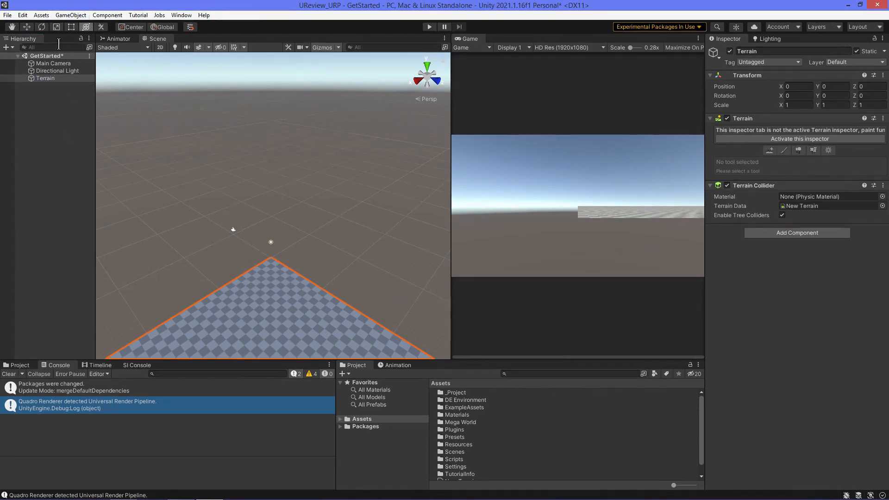
{"action": "left_click", "coordinate": [47, 84]}
{"action": "left_click", "coordinate": [49, 80]}
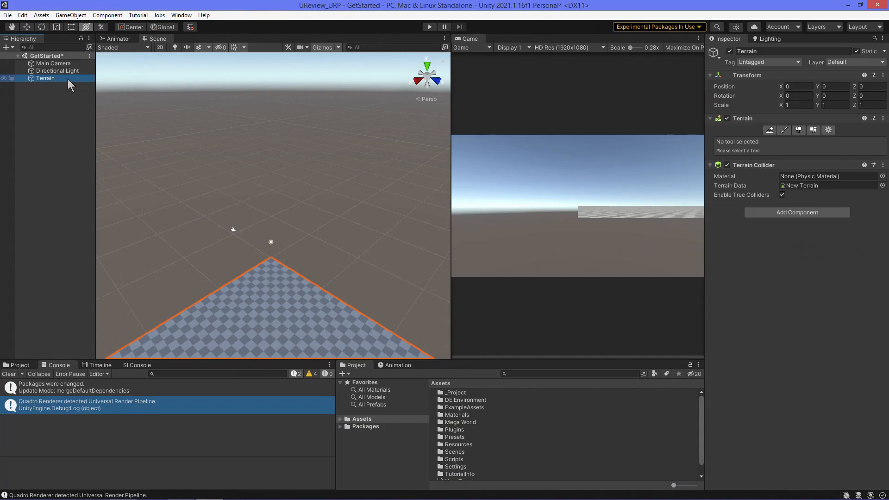
{"action": "left_click", "coordinate": [132, 27]}
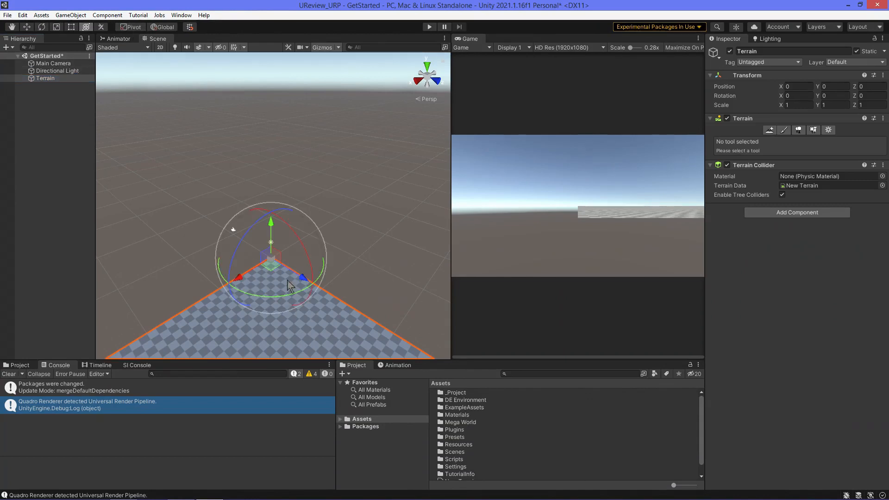
{"action": "left_click_drag", "start_coordinate": [272, 271], "coordinate": [209, 162]}
{"action": "key", "text": "z"}
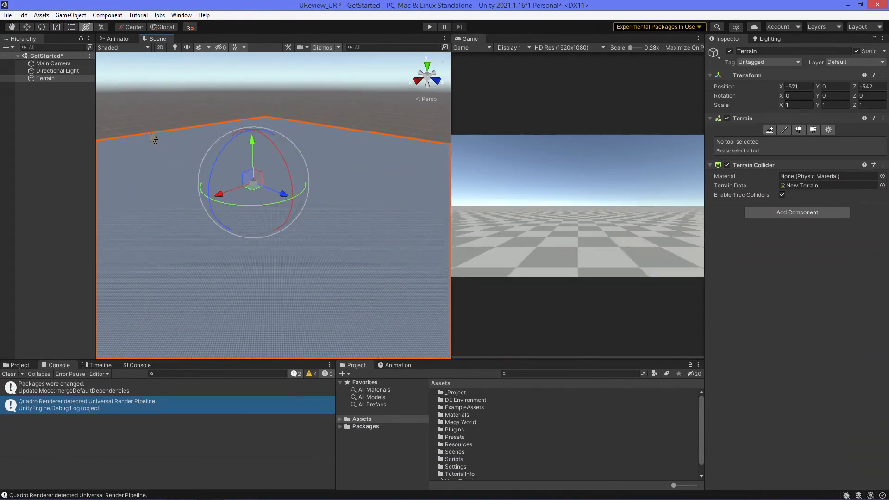
{"action": "key", "text": "f"}
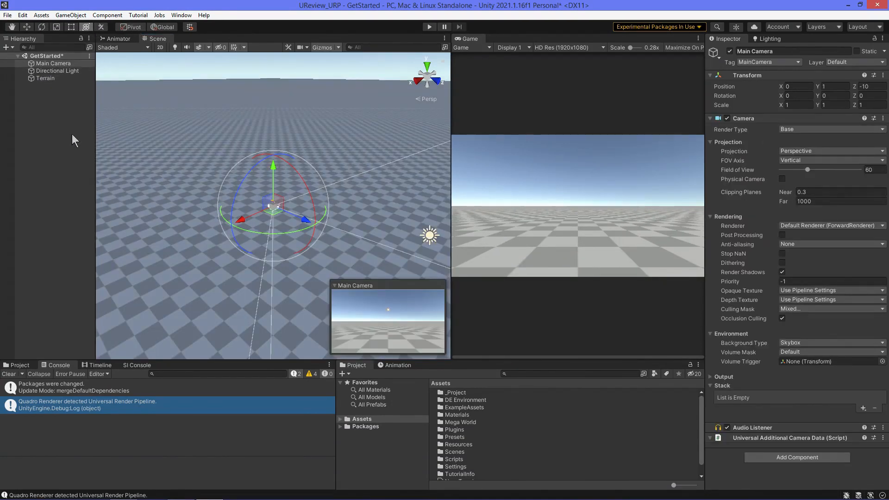
- Add a Quadro Renderer object to the root of the scene
{"action": "left_click", "coordinate": [75, 139]}
{"action": "right_click", "coordinate": [57, 105]}
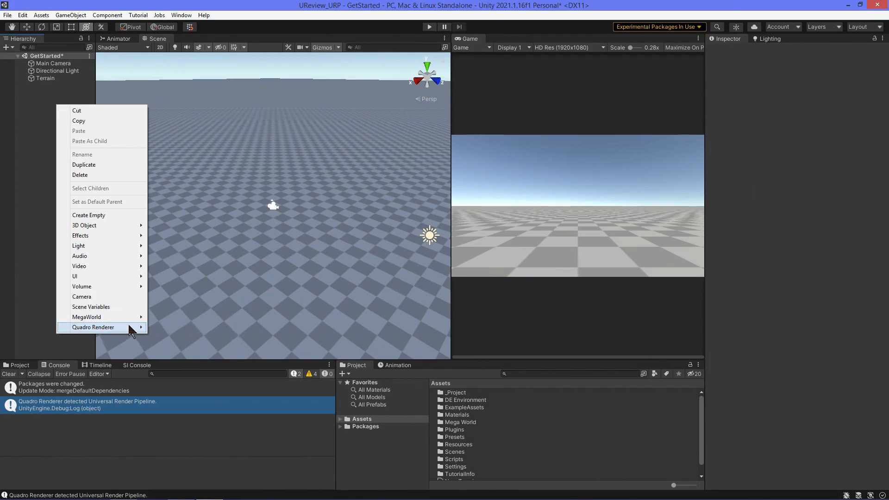
{"action": "mouse_move", "coordinate": [130, 328]}
{"action": "left_click", "coordinate": [169, 329]}
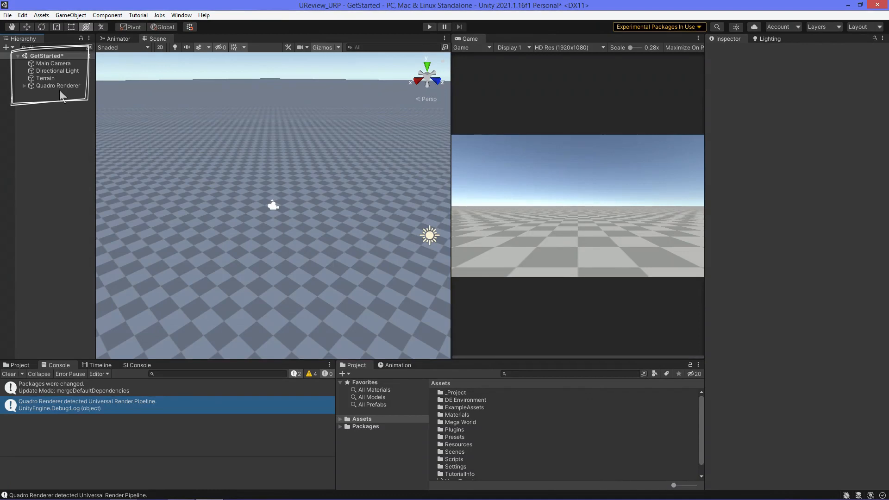
- Remove all terrains from the Quadro Renderer's Terrain Manager and refill the list with Find All "Unity Terrain"
{"action": "left_click", "coordinate": [60, 88]}
{"action": "left_click_drag", "start_coordinate": [887, 176], "coordinate": [888, 265]}
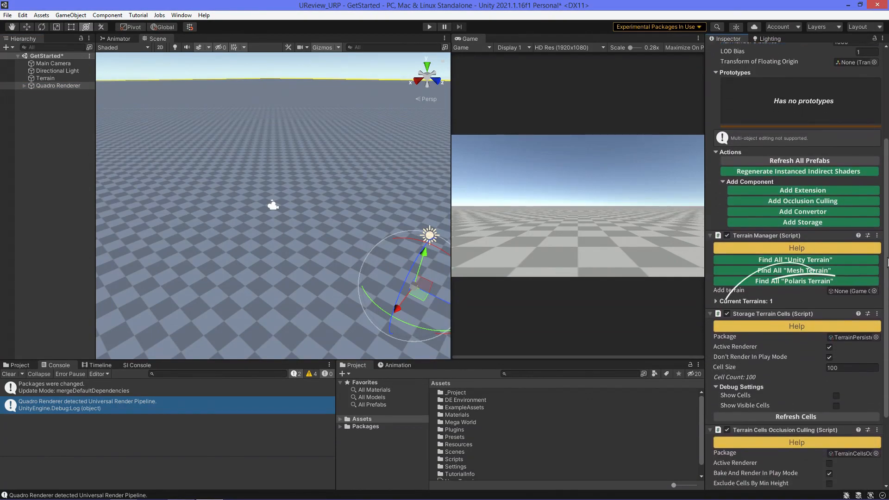
{"action": "left_click", "coordinate": [717, 302]}
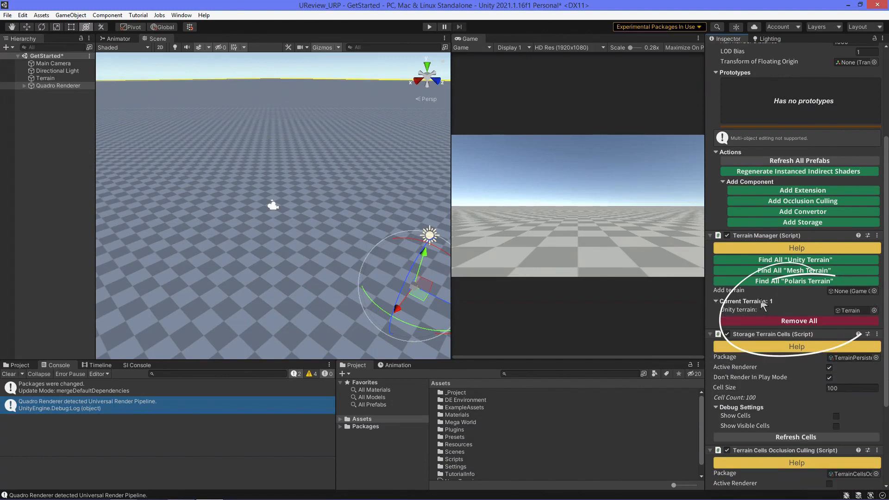
{"action": "left_click", "coordinate": [778, 322]}
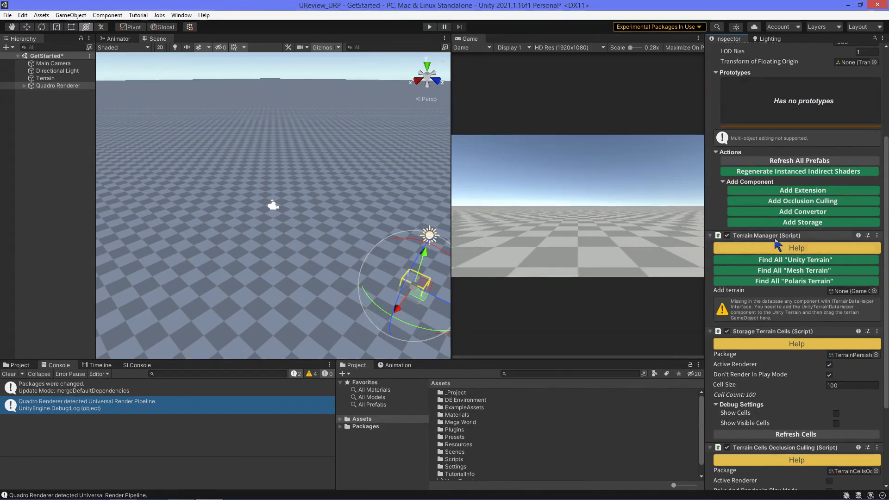
{"action": "left_click", "coordinate": [793, 262]}
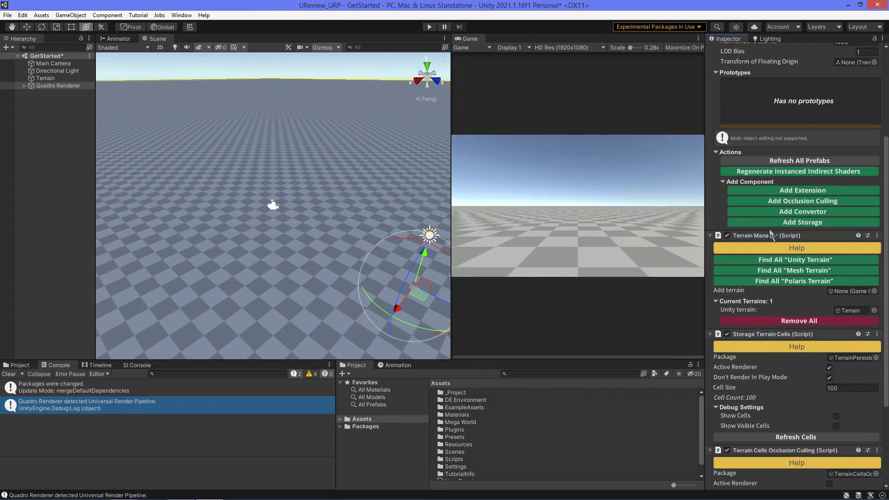
{"action": "scroll", "coordinate": [778, 213], "scroll_direction": "up", "scroll_amount": 3}
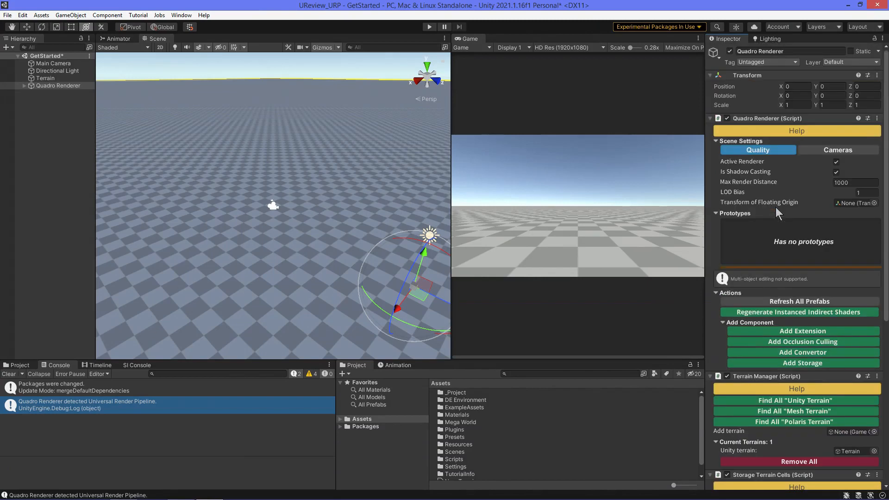
- Place the Black_Pine_Tree_01_A prefab from the Pine Woods Trees folder on the terrain at about X 1.7, Y -1.8, Z -9.6
{"action": "left_click", "coordinate": [20, 368]}
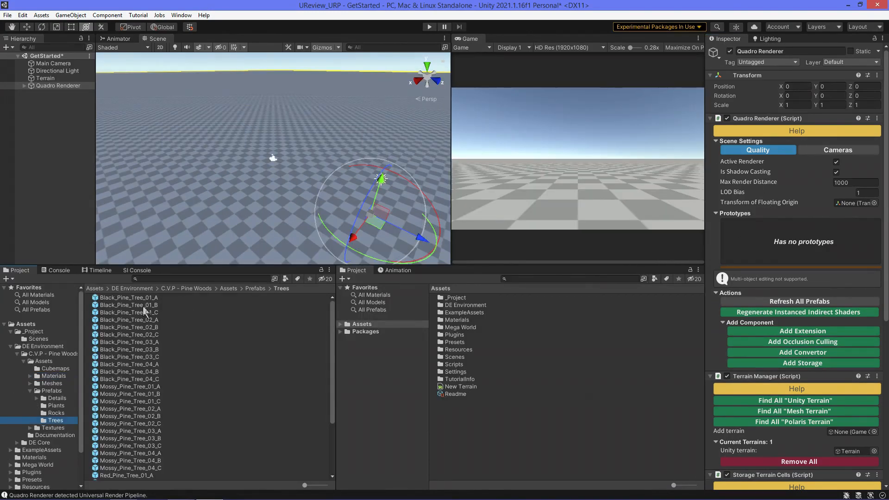
{"action": "left_click_drag", "start_coordinate": [150, 300], "coordinate": [265, 179]}
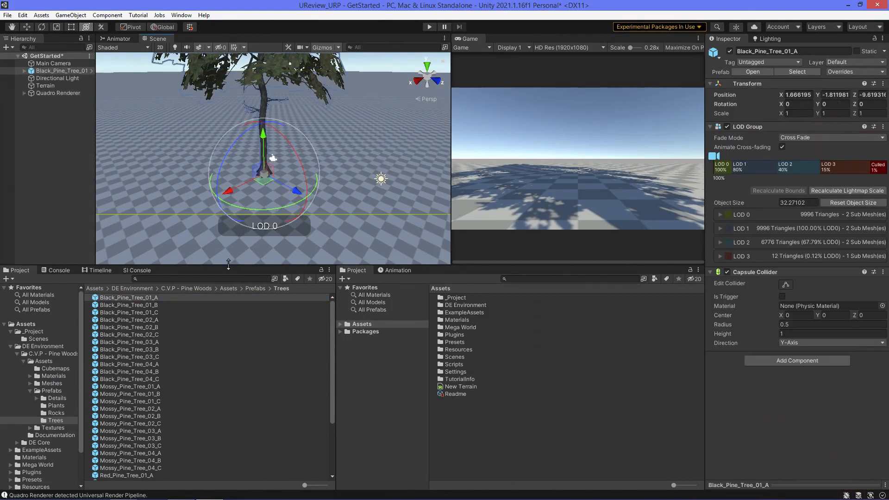
{"action": "left_click_drag", "start_coordinate": [228, 265], "coordinate": [239, 372]}
{"action": "scroll", "coordinate": [305, 153], "scroll_direction": "down", "scroll_amount": 5}
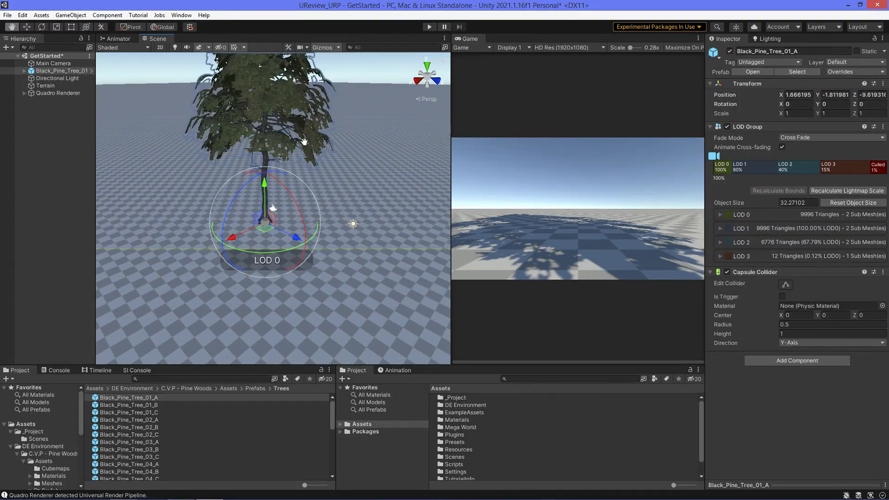
{"action": "middle_click_drag", "start_coordinate": [304, 143], "coordinate": [302, 199]}
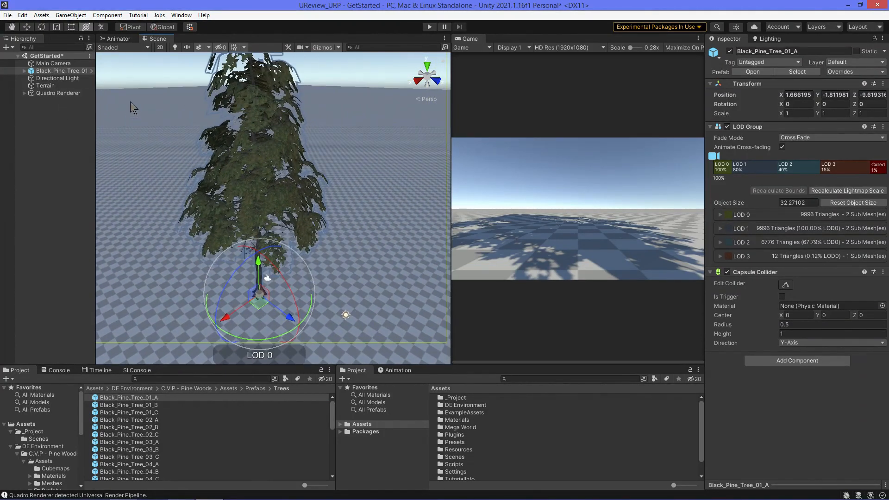
- Examine the placed pine tree's LOD child objects and how its LOD levels switch with viewing distance
{"action": "left_click", "coordinate": [24, 71]}
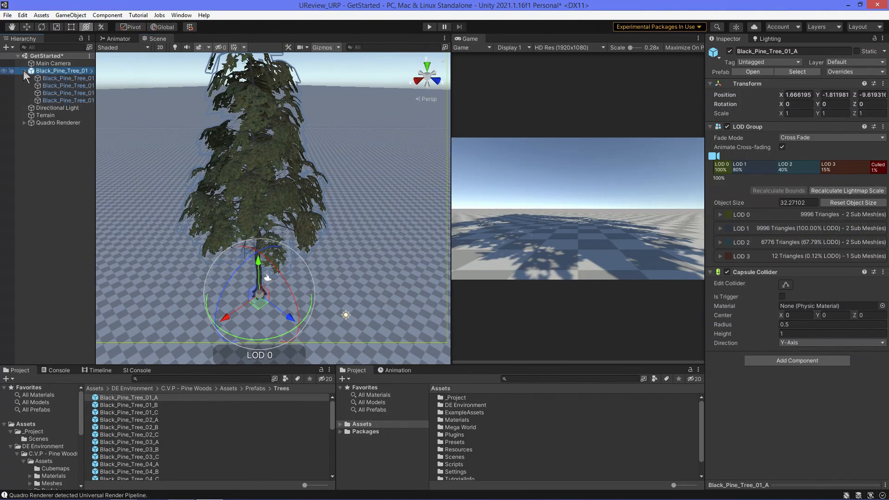
{"action": "left_click", "coordinate": [24, 71]}
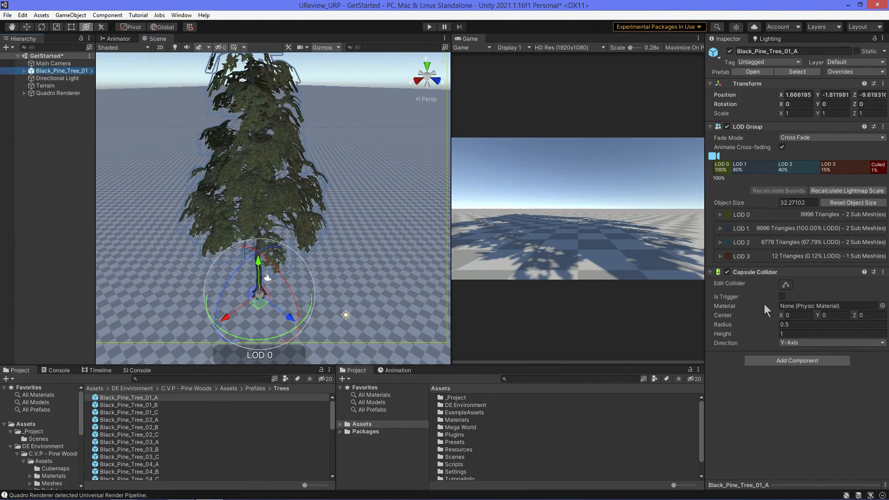
{"action": "left_click", "coordinate": [59, 131]}
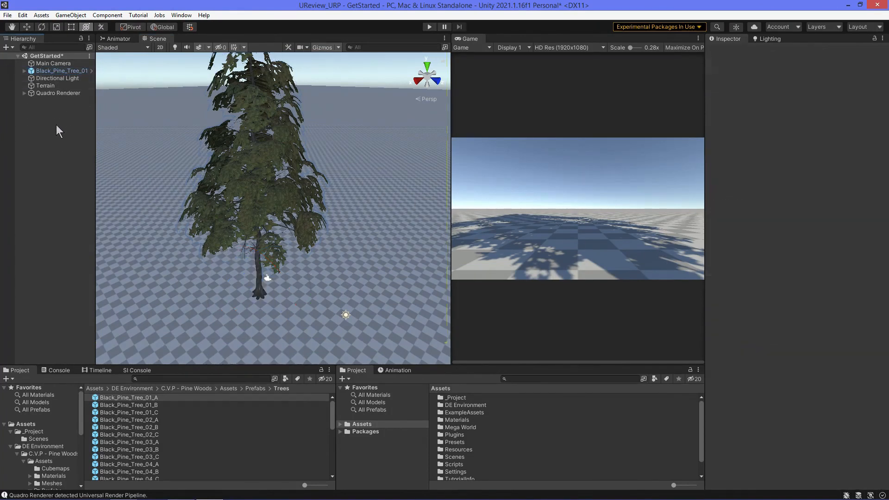
{"action": "left_click", "coordinate": [78, 70]}
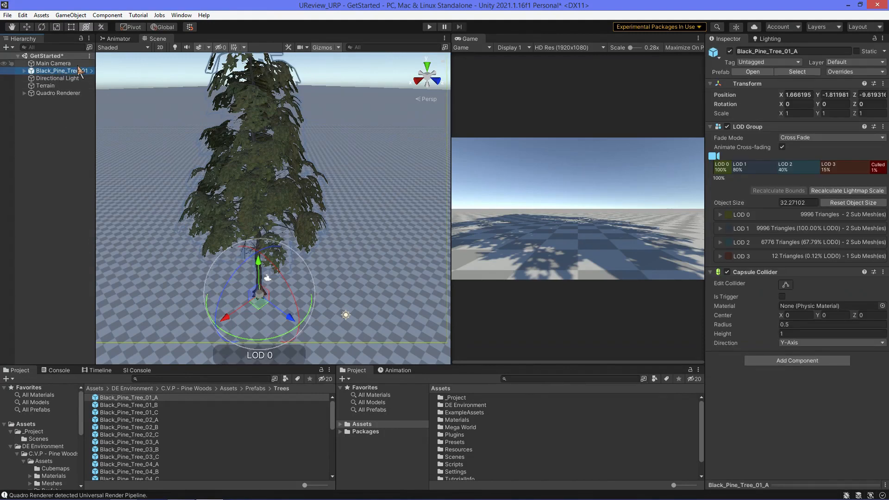
{"action": "middle_click_drag", "start_coordinate": [345, 232], "coordinate": [253, 200]}
{"action": "scroll", "coordinate": [253, 201], "scroll_direction": "down", "scroll_amount": 10}
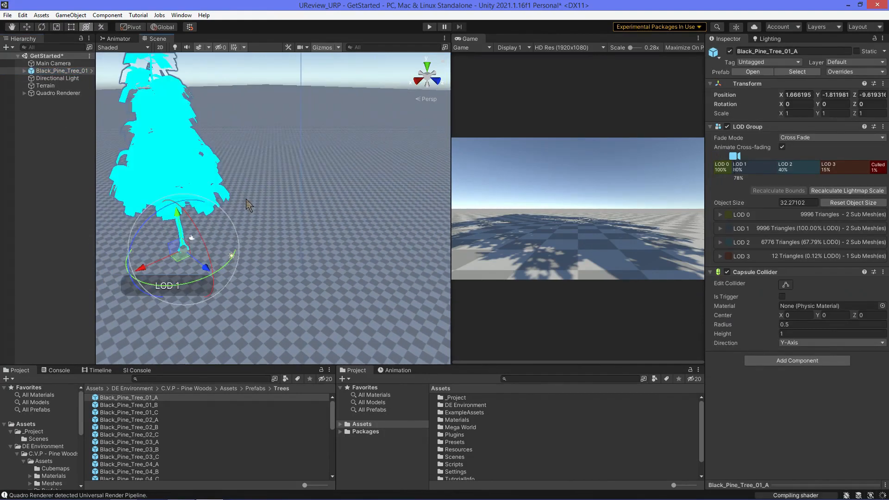
{"action": "scroll", "coordinate": [256, 205], "scroll_direction": "up", "scroll_amount": 3}
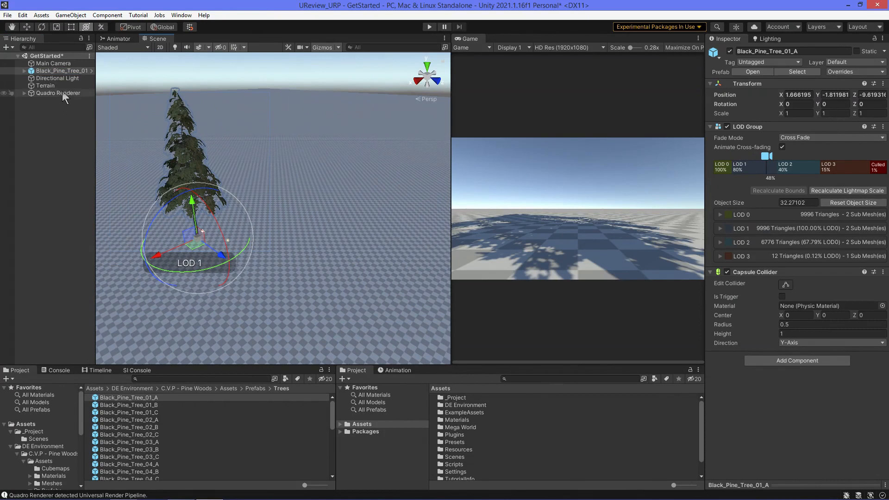
- Add the Black_Pine_Tree_01_A prefab to the Quadro Renderer's prototypes
{"action": "left_click", "coordinate": [60, 93]}
{"action": "mouse_move", "coordinate": [156, 398]}
{"action": "left_mouse_down"}
{"action": "mouse_move", "coordinate": [556, 396]}
{"action": "mouse_move", "coordinate": [763, 277]}
{"action": "mouse_move", "coordinate": [746, 282]}
{"action": "mouse_move", "coordinate": [746, 239]}
{"action": "left_mouse_up"}
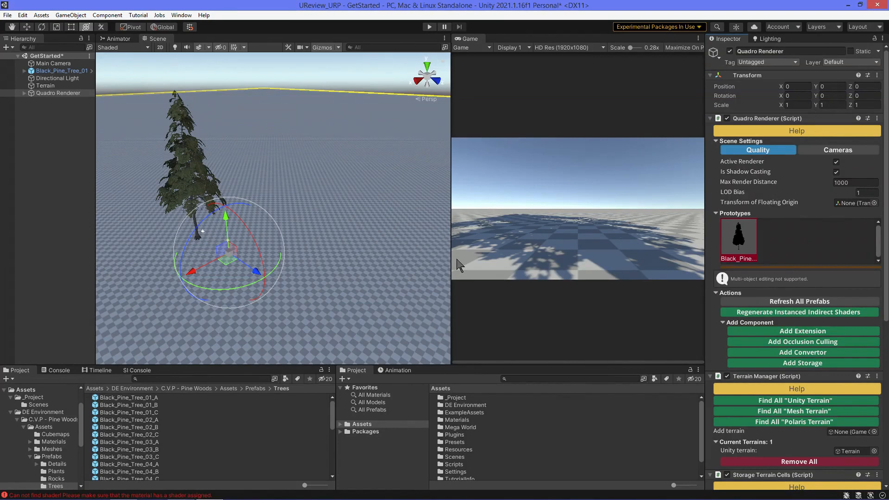
- Examine the details of the first logged error and the pine tree's first LOD child object
{"action": "left_click", "coordinate": [64, 371]}
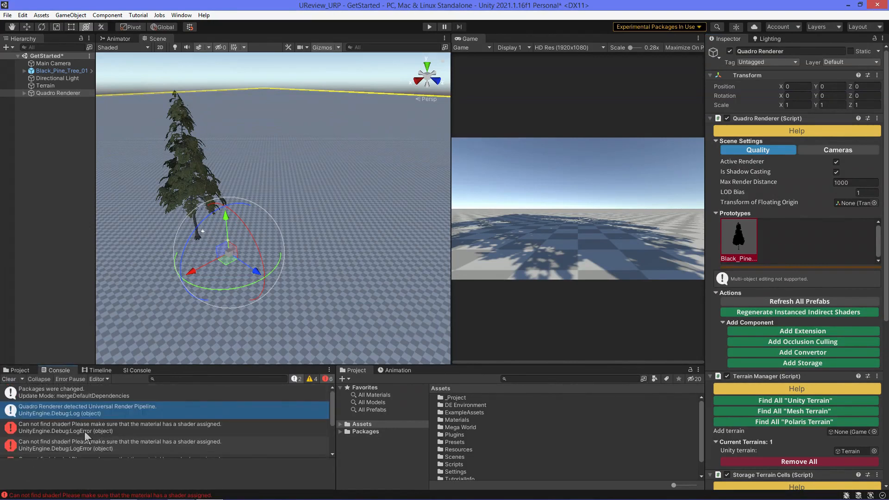
{"action": "left_click", "coordinate": [104, 433]}
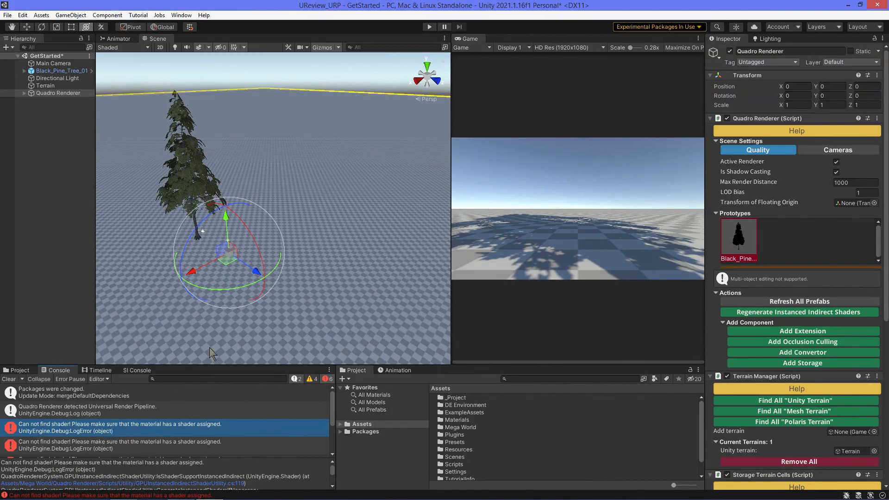
{"action": "left_click", "coordinate": [24, 71]}
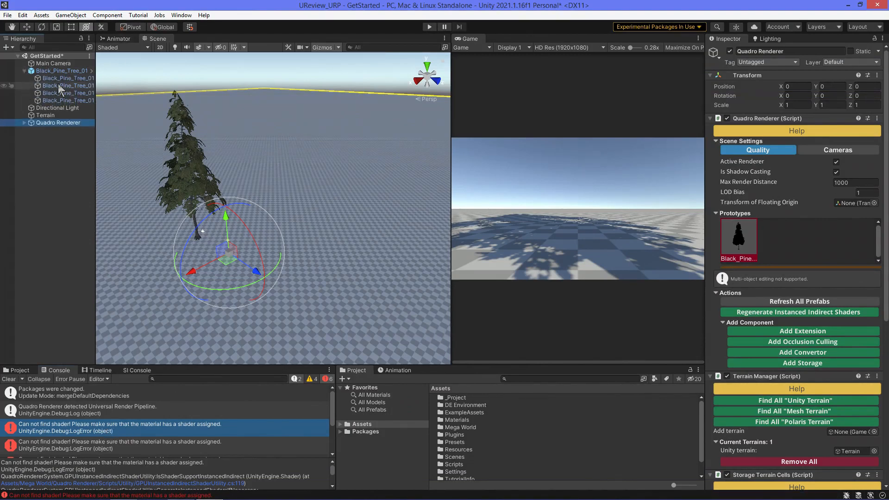
{"action": "left_click", "coordinate": [61, 78]}
{"action": "left_click", "coordinate": [58, 123]}
- Open the main Mega World window over the game view and activate its Brush Paint tool
{"action": "left_click", "coordinate": [181, 15]}
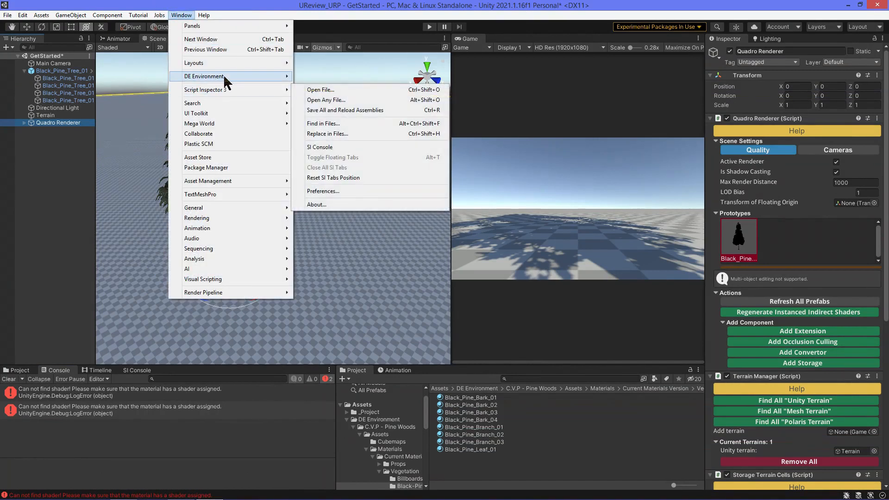
{"action": "mouse_move", "coordinate": [226, 82]}
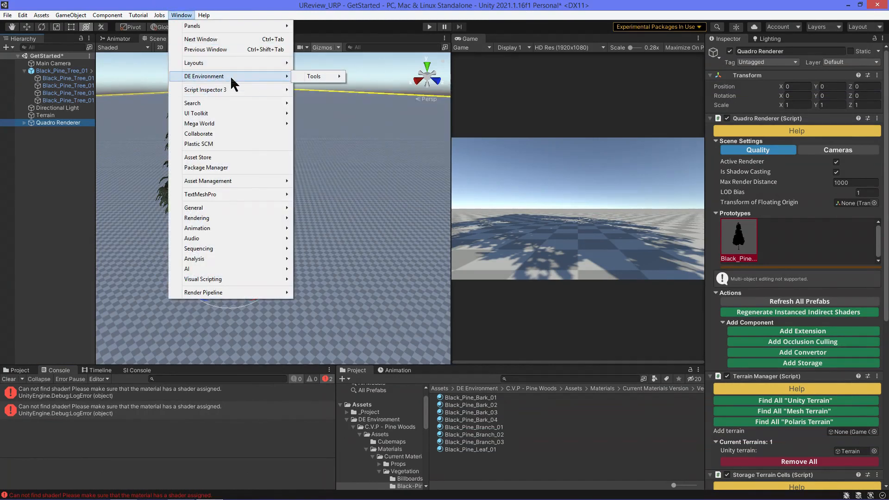
{"action": "mouse_move", "coordinate": [251, 123]}
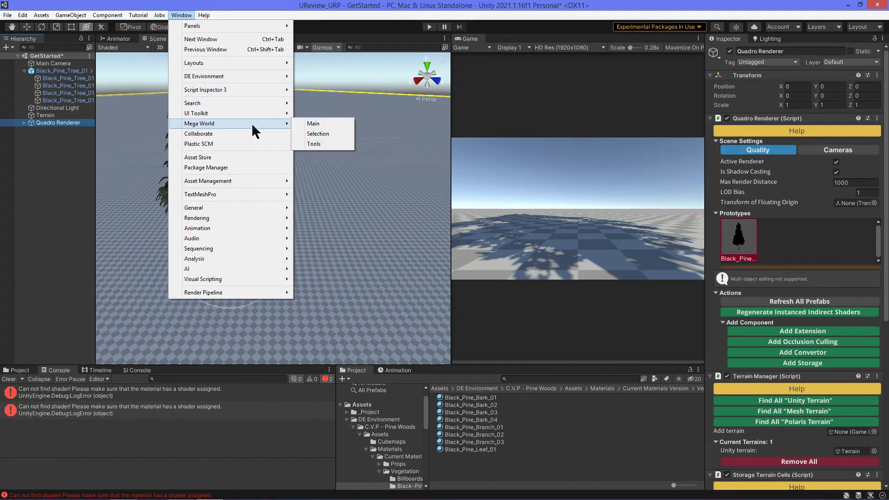
{"action": "left_click", "coordinate": [320, 124]}
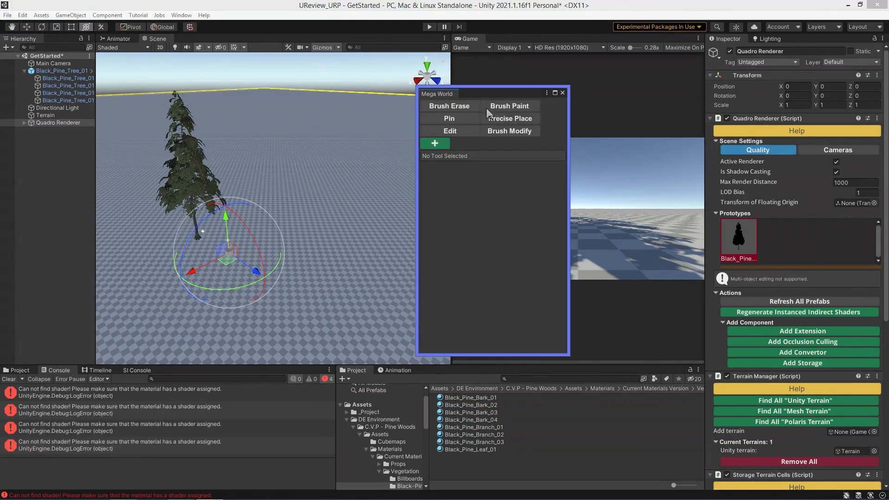
{"action": "left_click_drag", "start_coordinate": [471, 96], "coordinate": [544, 97]}
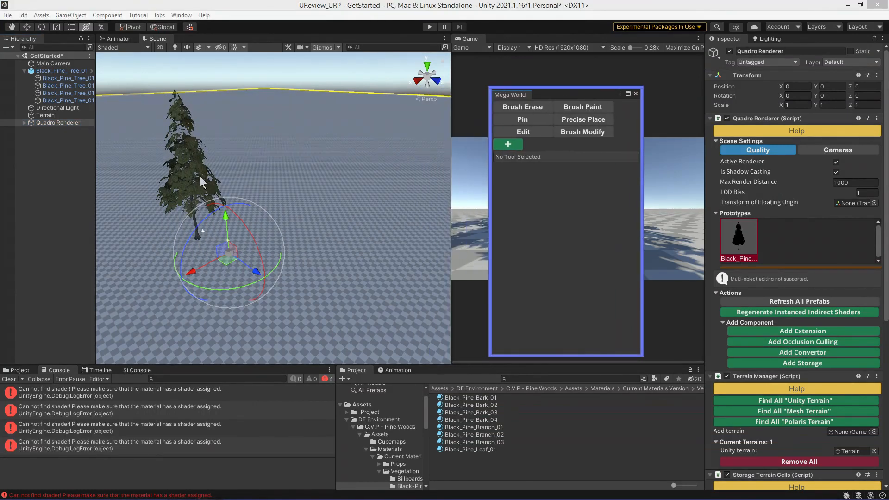
{"action": "left_click", "coordinate": [593, 108]}
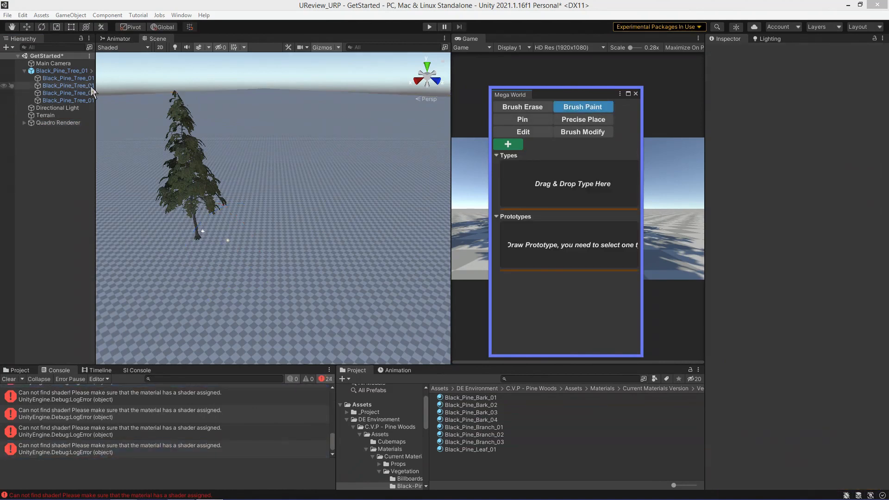
- Create a new Mega World type and add the Black_Pine_Tree_01_A prefab to it as the selected prototype
{"action": "right_click", "coordinate": [554, 187]}
{"action": "left_click", "coordinate": [558, 194]}
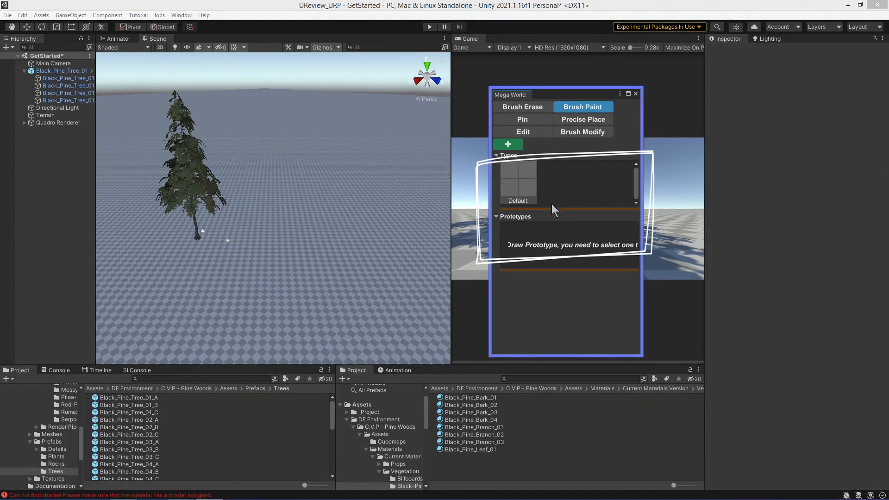
{"action": "left_click", "coordinate": [521, 192]}
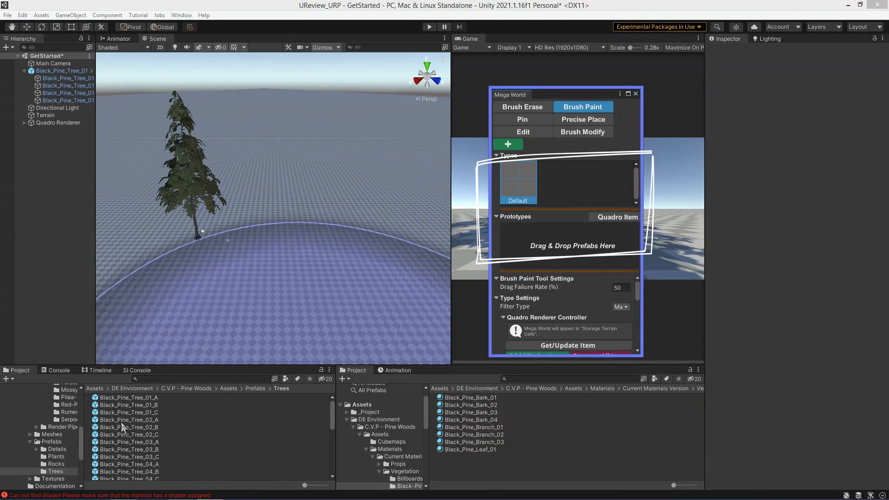
{"action": "mouse_move", "coordinate": [121, 399]}
{"action": "left_mouse_down"}
{"action": "mouse_move", "coordinate": [570, 309]}
{"action": "mouse_move", "coordinate": [555, 233]}
{"action": "mouse_move", "coordinate": [546, 237]}
{"action": "left_mouse_up"}
{"action": "left_click", "coordinate": [528, 241]}
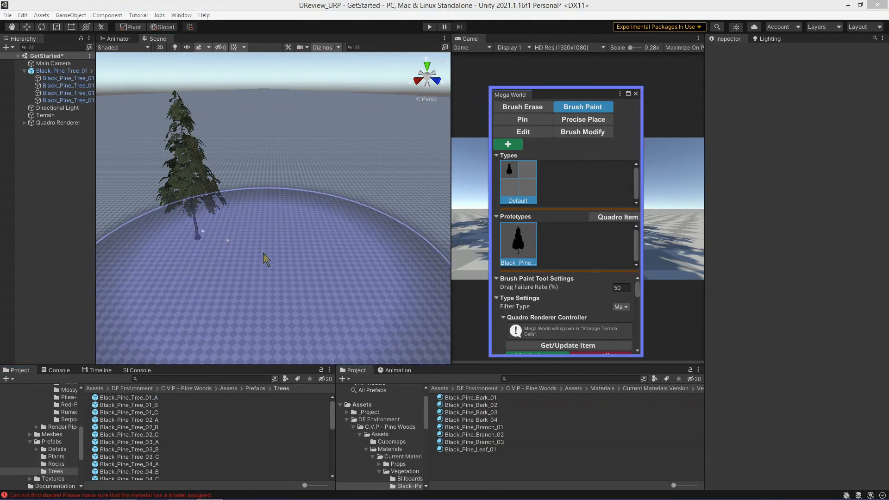
- Paint a cluster of pine trees on the terrain around the placed tree with the Brush Paint tool
{"action": "mouse_move", "coordinate": [280, 164]}
{"action": "left_mouse_down"}
{"action": "mouse_move", "coordinate": [325, 199]}
{"action": "mouse_move", "coordinate": [319, 216]}
{"action": "left_mouse_up"}
{"action": "scroll", "coordinate": [318, 216], "scroll_direction": "down", "scroll_amount": 4}
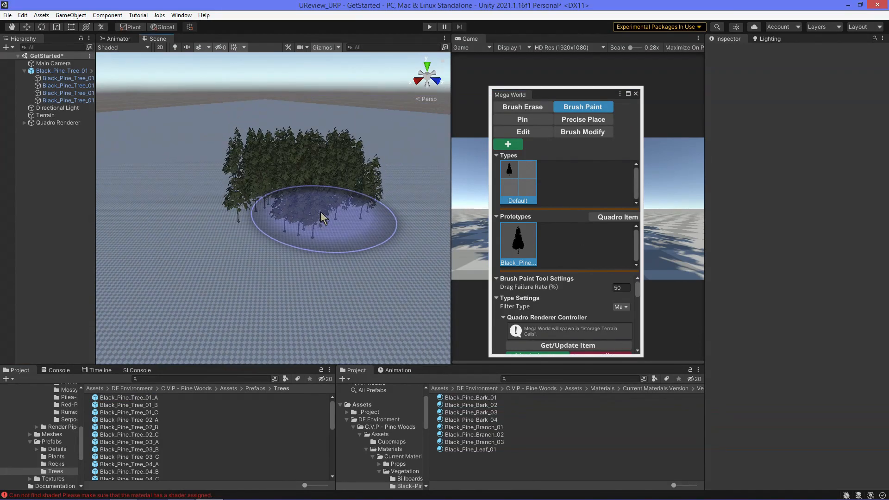
{"action": "middle_click_drag", "start_coordinate": [323, 218], "coordinate": [252, 229]}
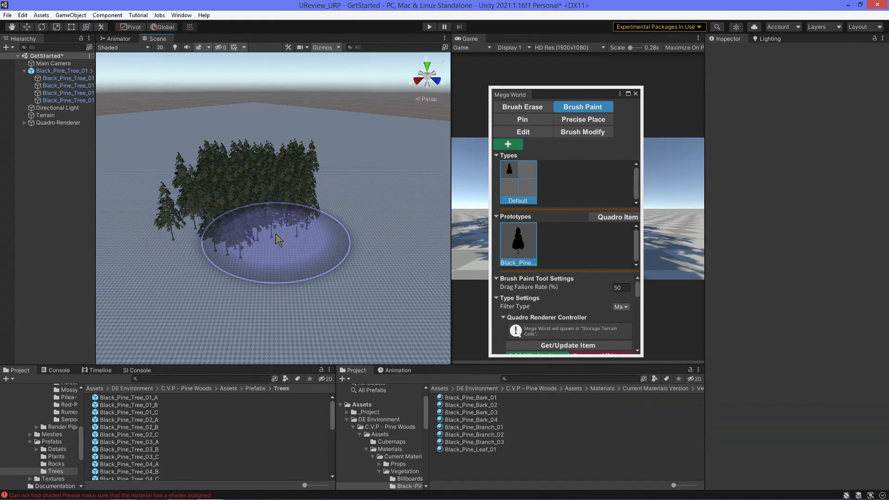
{"action": "middle_click_drag", "start_coordinate": [227, 222], "coordinate": [278, 223]}
{"action": "scroll", "coordinate": [287, 226], "scroll_direction": "up", "scroll_amount": 4}
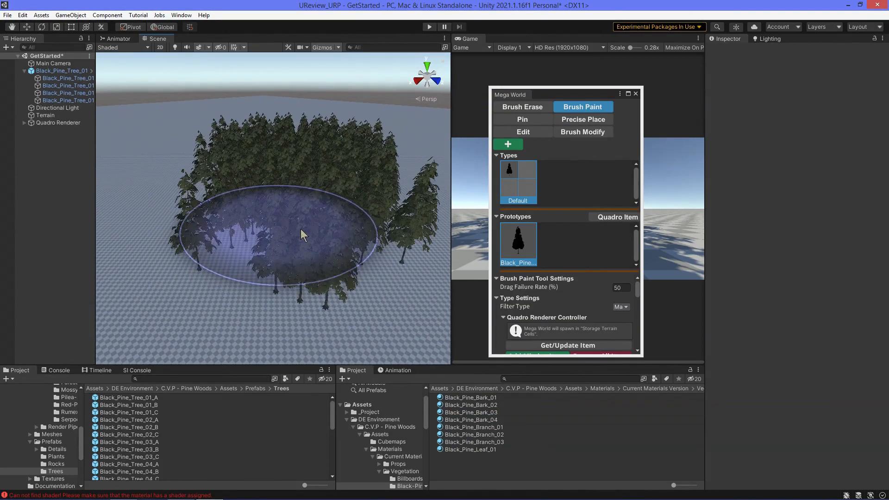
{"action": "scroll", "coordinate": [309, 223], "scroll_direction": "down", "scroll_amount": 3}
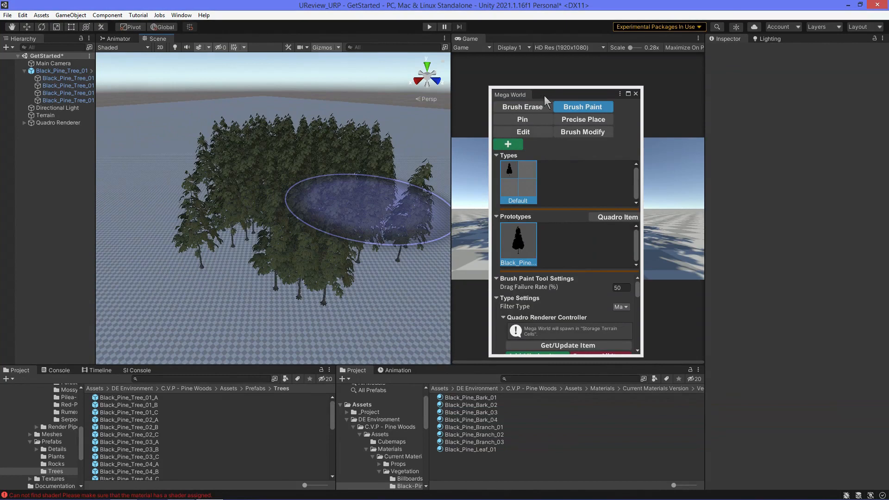
- Erase some of the painted pine trees with the Brush Erase tool
{"action": "left_click_drag", "start_coordinate": [548, 93], "coordinate": [685, 132]}
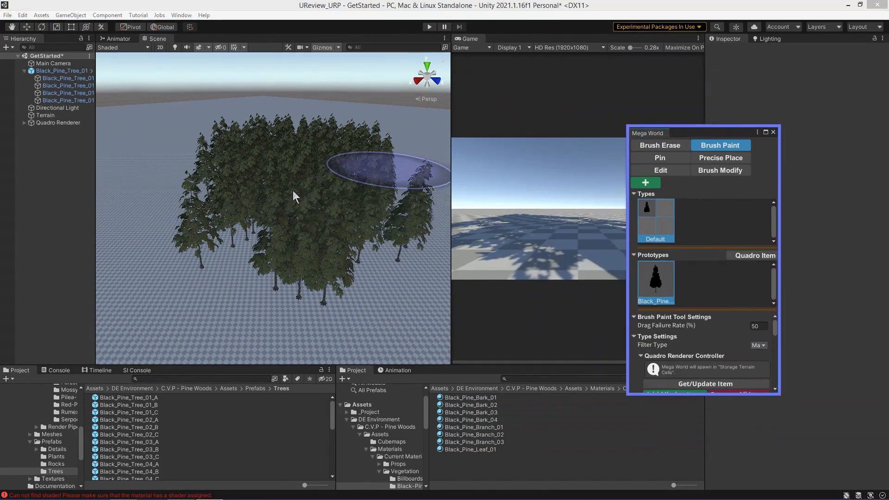
{"action": "left_click", "coordinate": [664, 145]}
{"action": "mouse_move", "coordinate": [331, 149]}
{"action": "left_mouse_down"}
{"action": "mouse_move", "coordinate": [254, 175]}
{"action": "mouse_move", "coordinate": [320, 213]}
{"action": "mouse_move", "coordinate": [337, 244]}
{"action": "mouse_move", "coordinate": [324, 159]}
{"action": "mouse_move", "coordinate": [228, 199]}
{"action": "mouse_move", "coordinate": [194, 254]}
{"action": "left_mouse_up"}
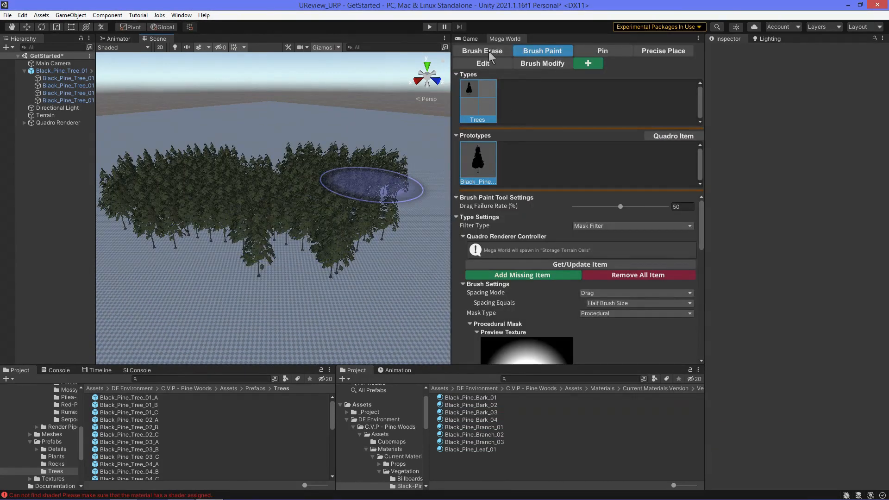
{"action": "left_click", "coordinate": [488, 51]}
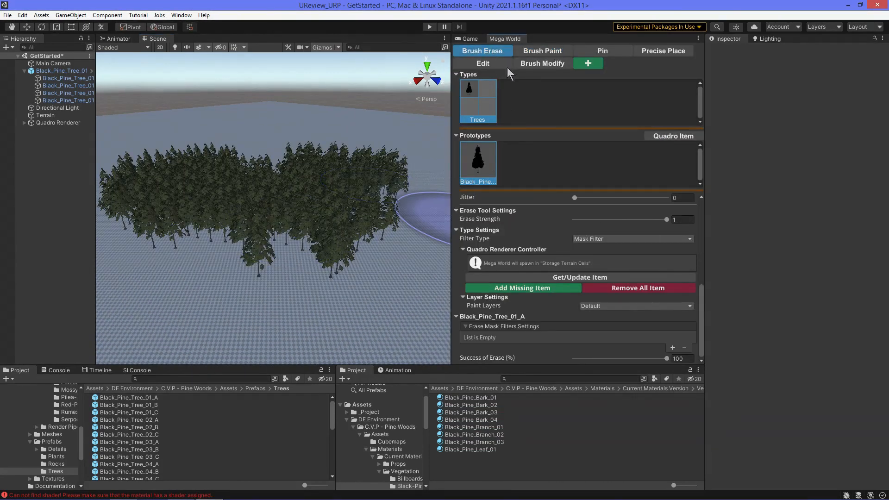
- Add a Randomize Scale transform component to the Brush Modify tool with a scale range of about 0.34 to 1.15
{"action": "left_click", "coordinate": [542, 63]}
{"action": "scroll", "coordinate": [546, 239], "scroll_direction": "down", "scroll_amount": 10}
{"action": "left_click", "coordinate": [672, 233]}
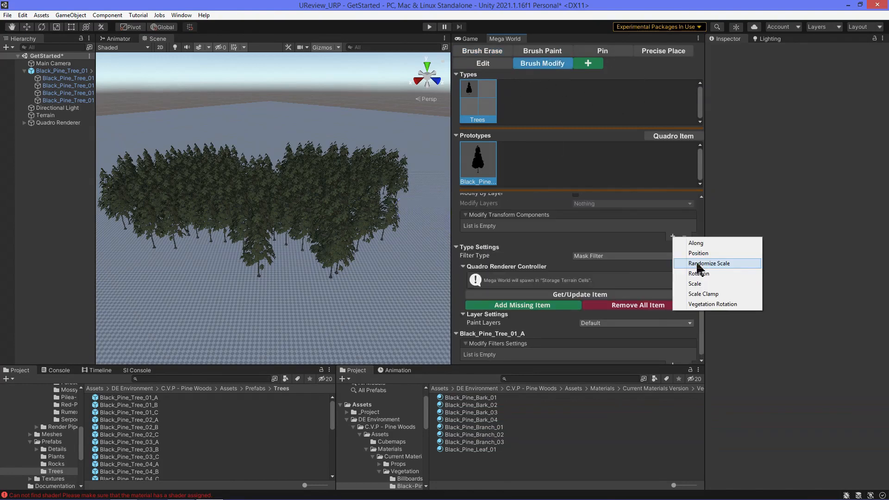
{"action": "left_click", "coordinate": [699, 264]}
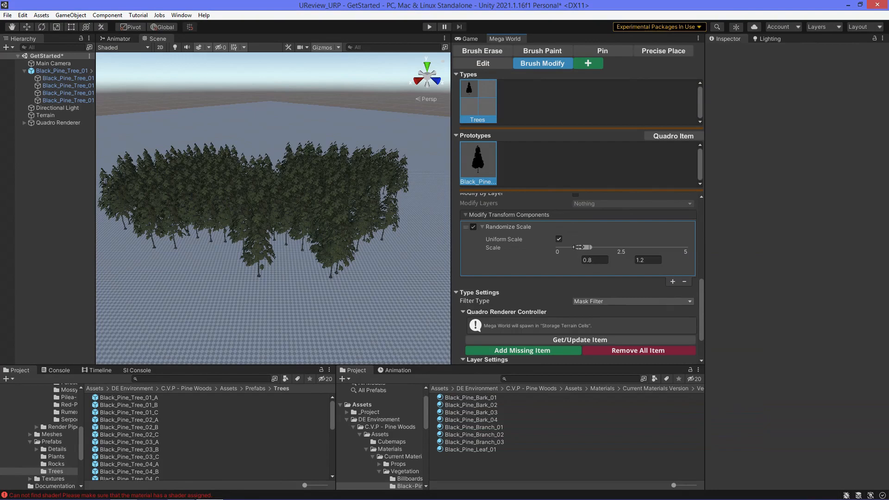
{"action": "left_click_drag", "start_coordinate": [580, 247], "coordinate": [568, 248]}
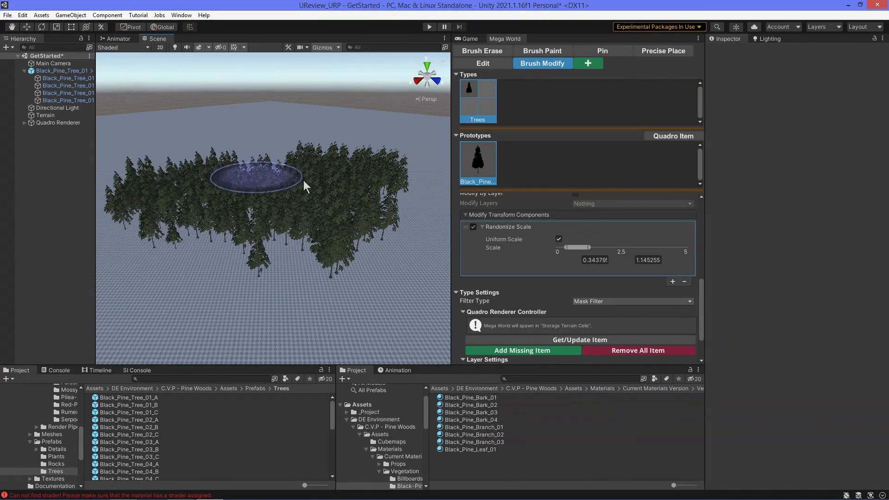